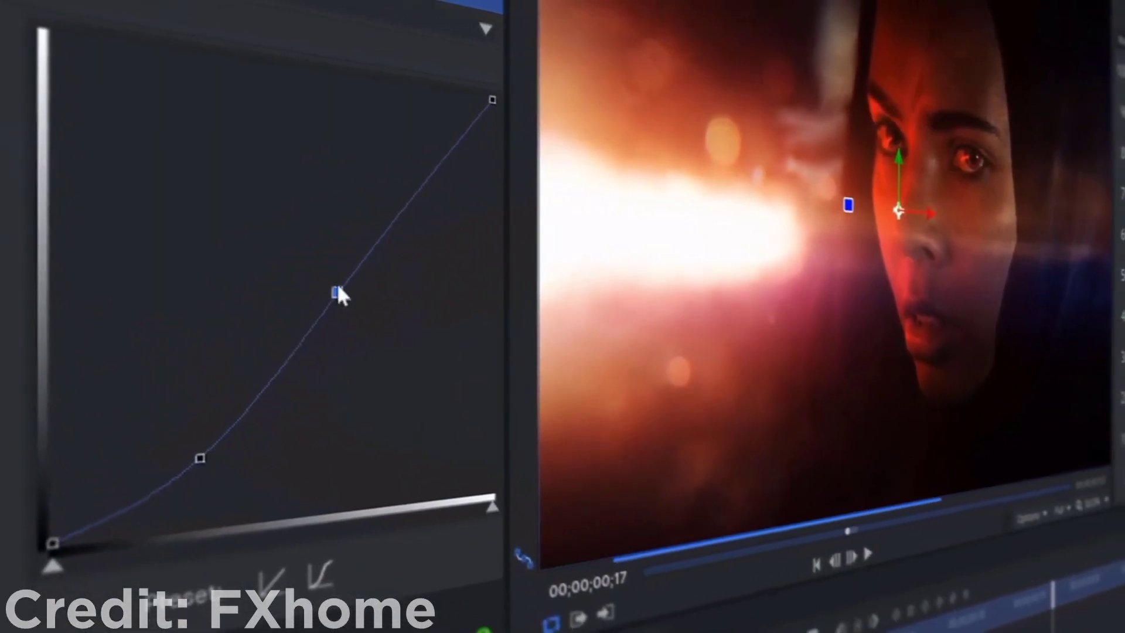
Step: Scroll the FXhome Store add-ons past the $24.99 360° packs to the $14.99–$49.99 3D packs
left_click(381, 299)
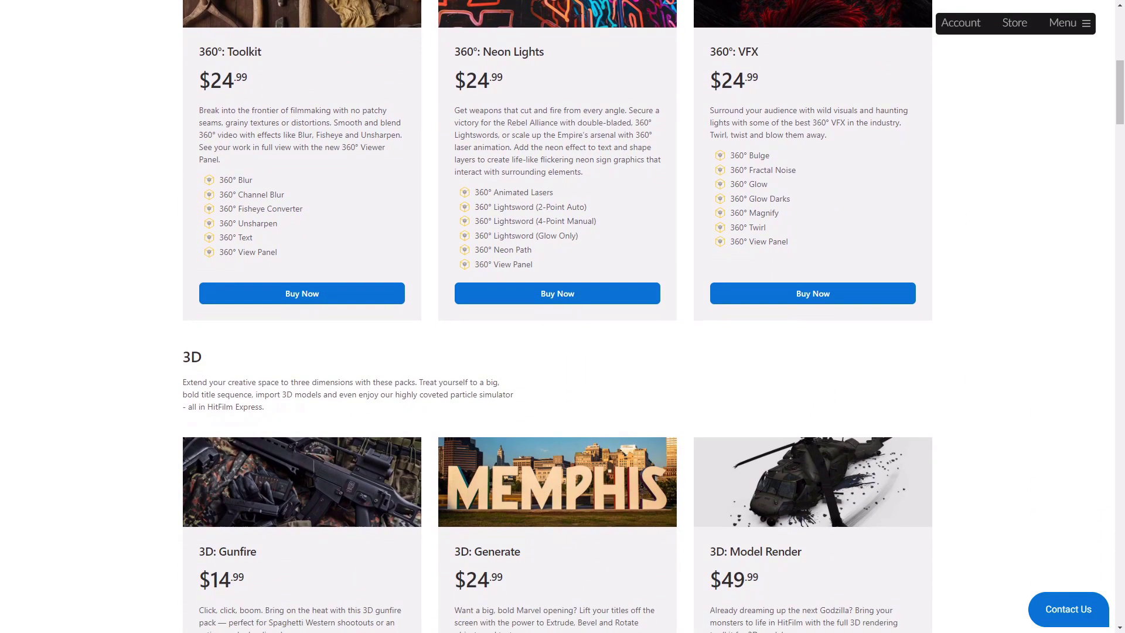
scroll(563, 316, "down", 10)
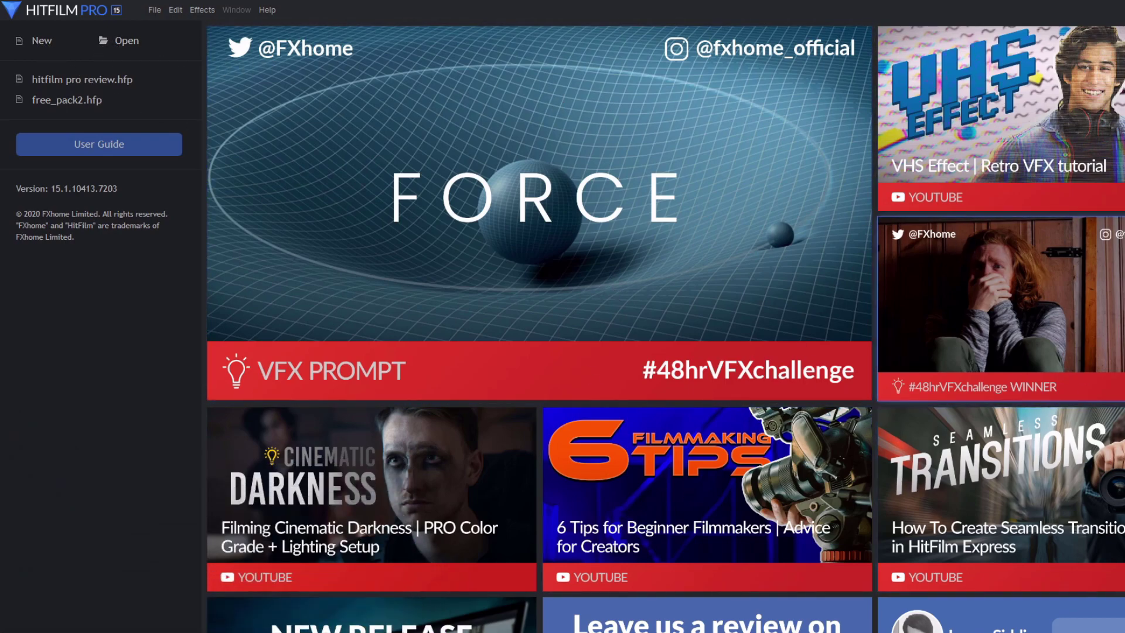
scroll(665, 326, "down", 5)
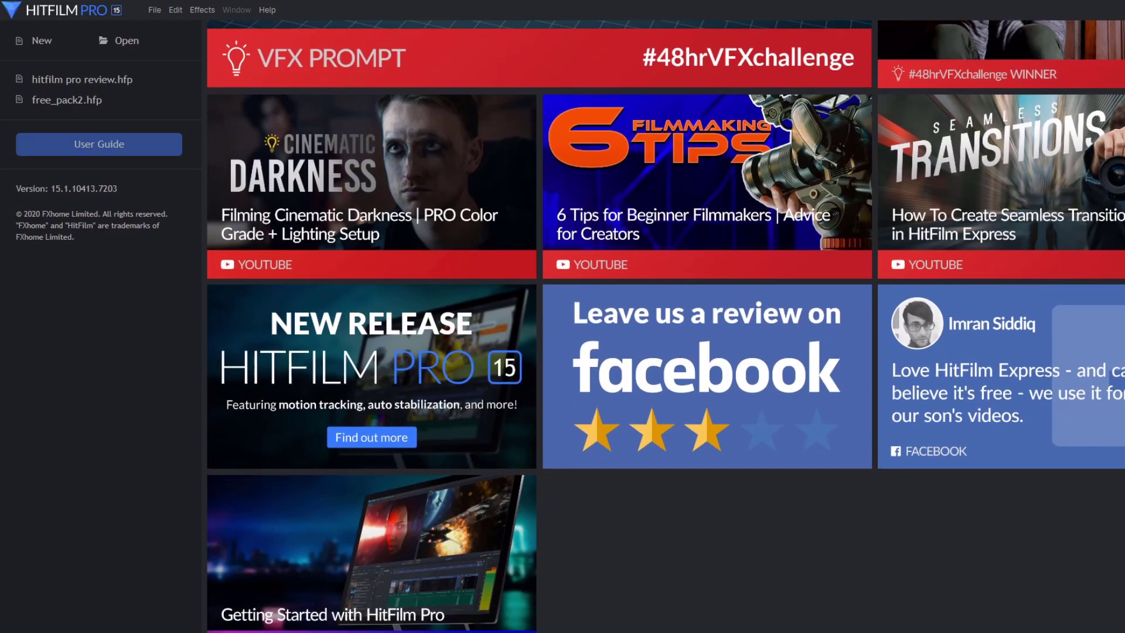
scroll(665, 326, "up", 4)
scroll(540, 326, "up", 2)
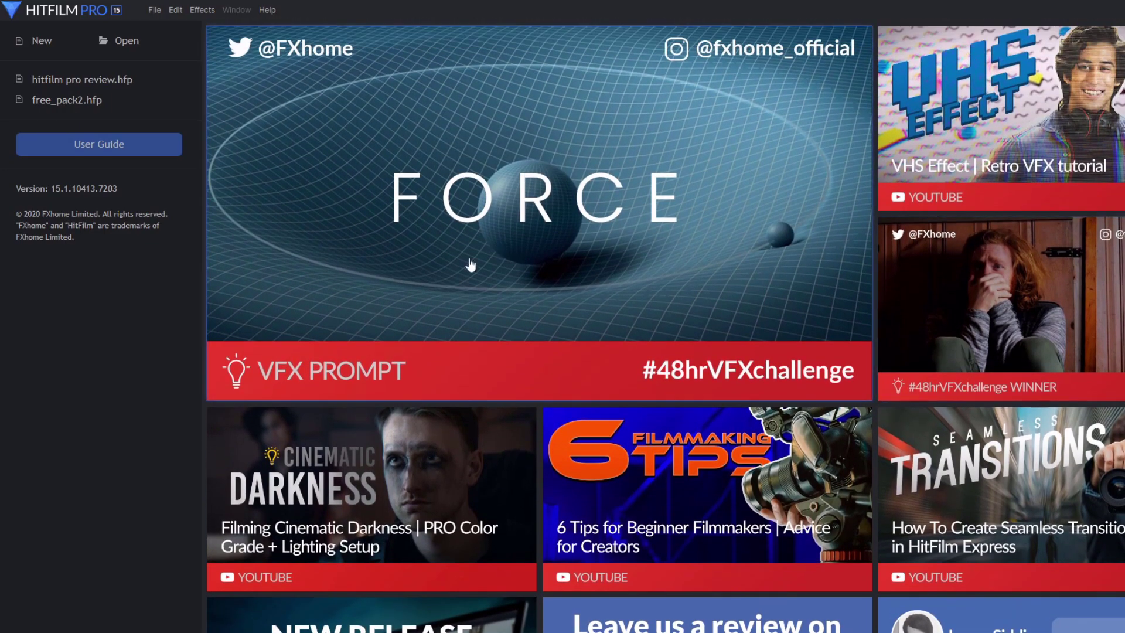
Step: Create a new HitFilm project with the 1080p Full HD @ 60 fps template
left_click(41, 41)
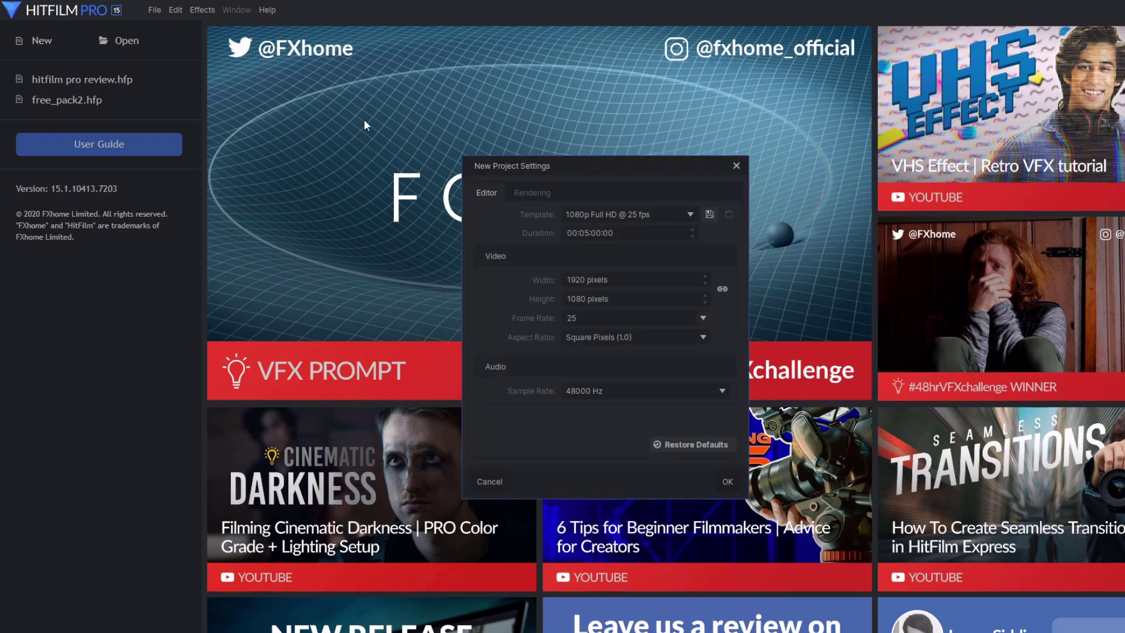
left_click(673, 212)
mouse_move(719, 276)
left_mouse_down()
mouse_move(736, 455)
mouse_move(731, 564)
mouse_move(718, 270)
left_mouse_up()
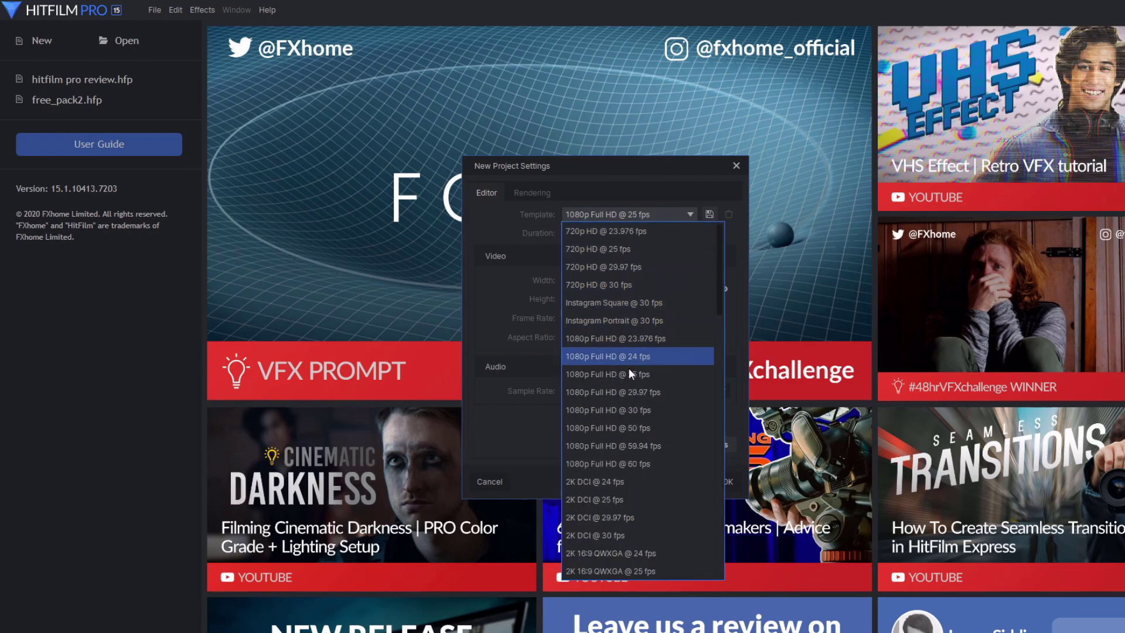
left_click(637, 460)
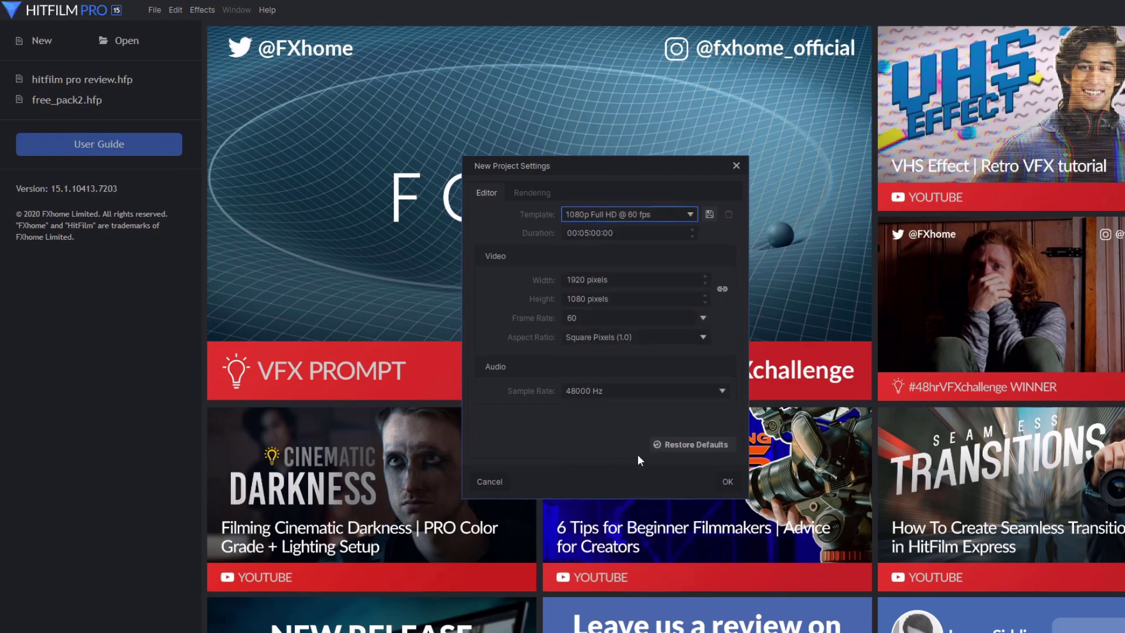
left_click(726, 481)
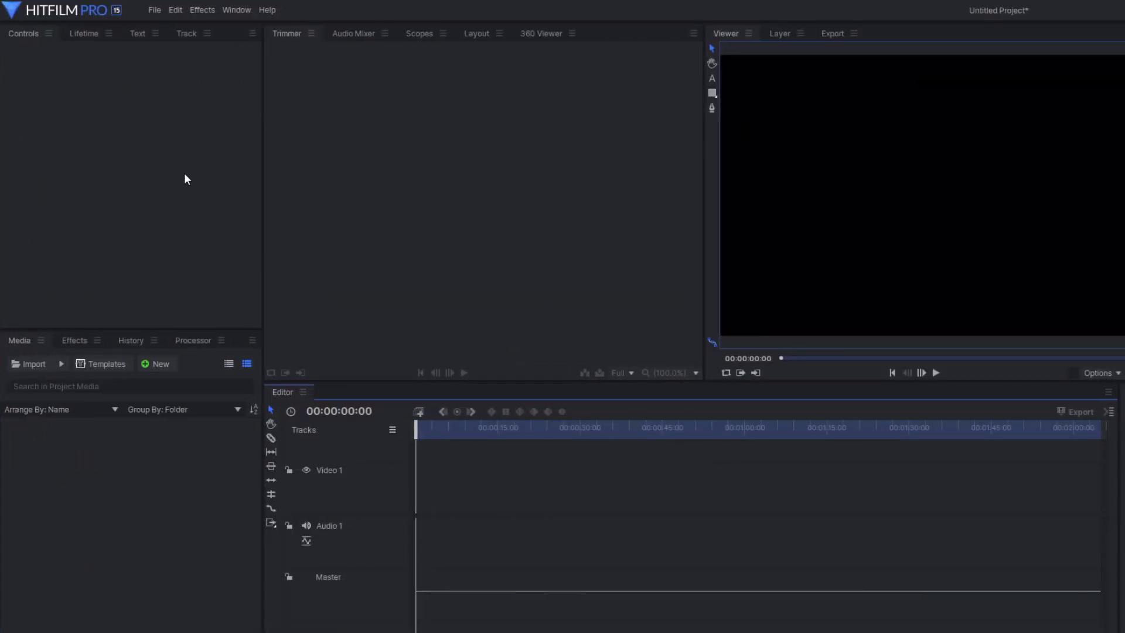
Step: Switch to the All Panels workspace and dock the Trimmer tab in another panel group
left_click(248, 13)
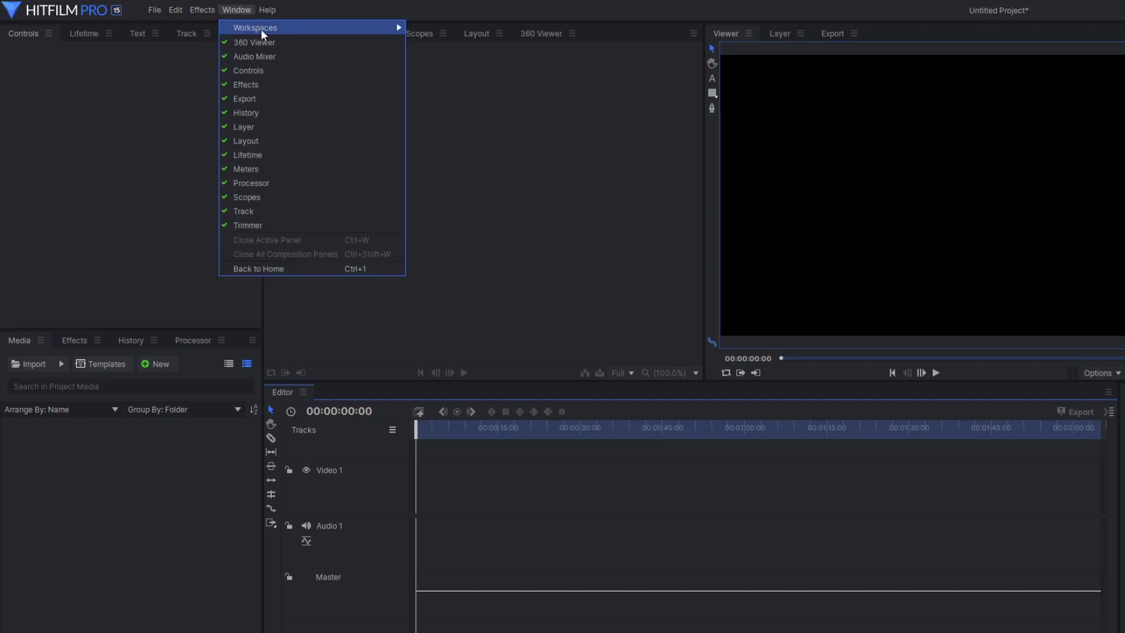
mouse_move(261, 28)
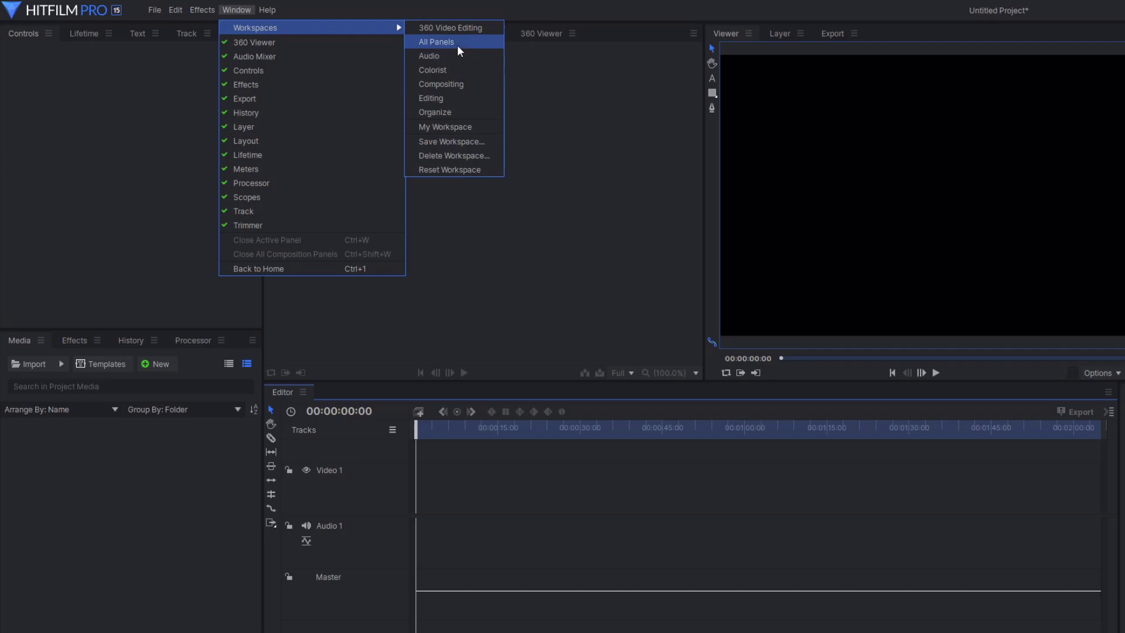
left_click(457, 87)
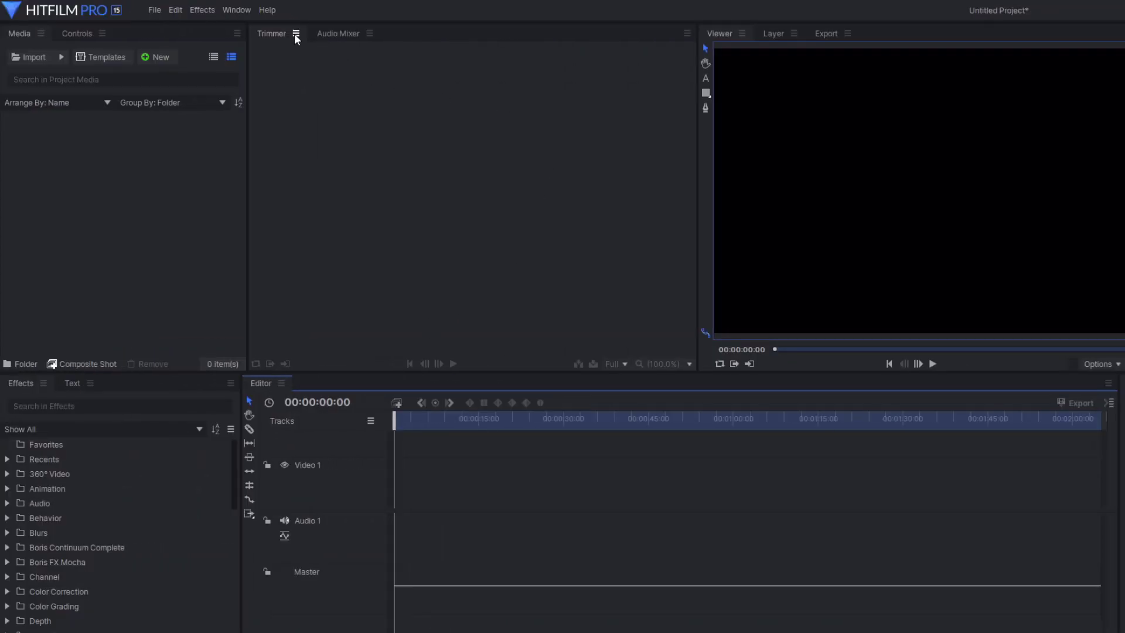
left_click_drag(272, 37, 777, 26)
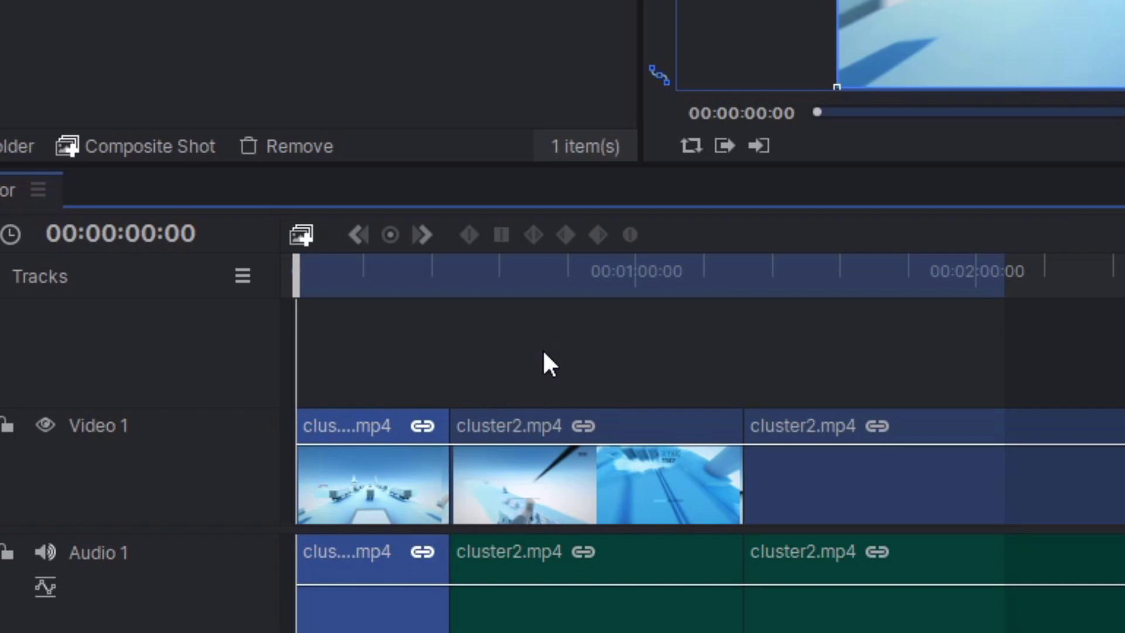
Step: Open options for the middle cluster2.mp4 clip and play back the edited timeline
right_click(530, 500)
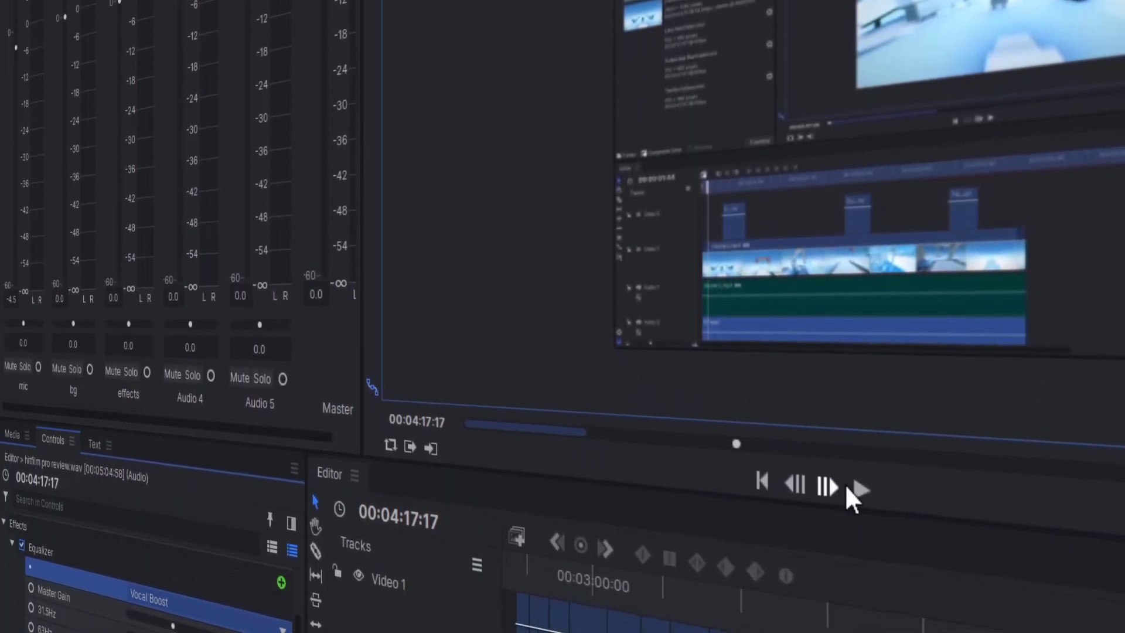
left_click(861, 620)
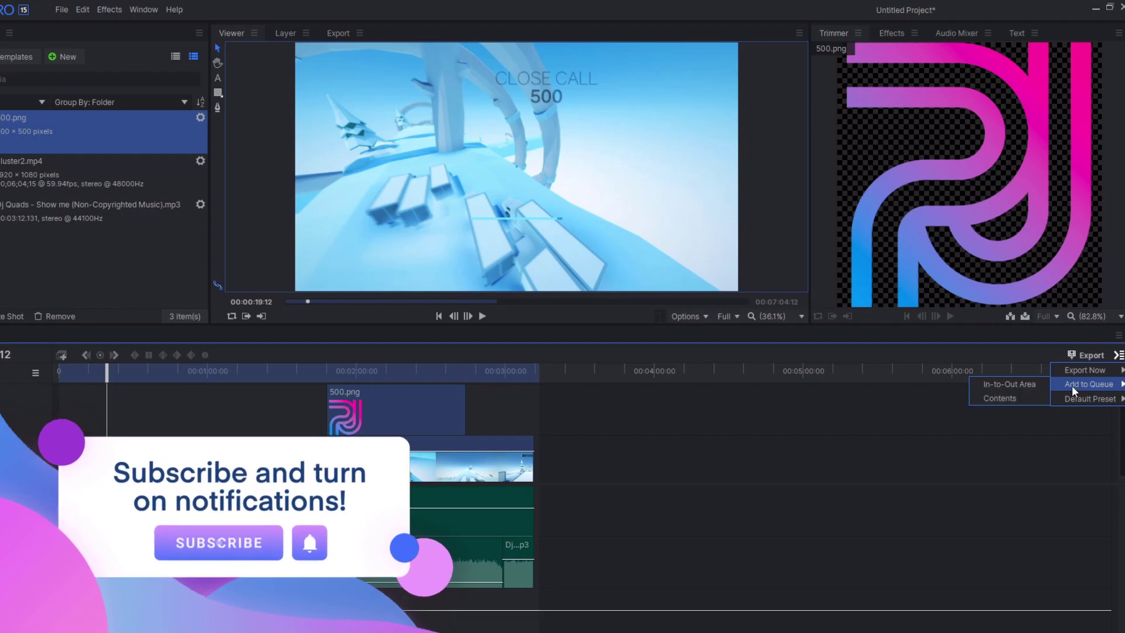
Step: Export the in-to-out range with the YouTube 1080p HD preset, then trim the cluster2.mp4 clip's end
left_click(1020, 382)
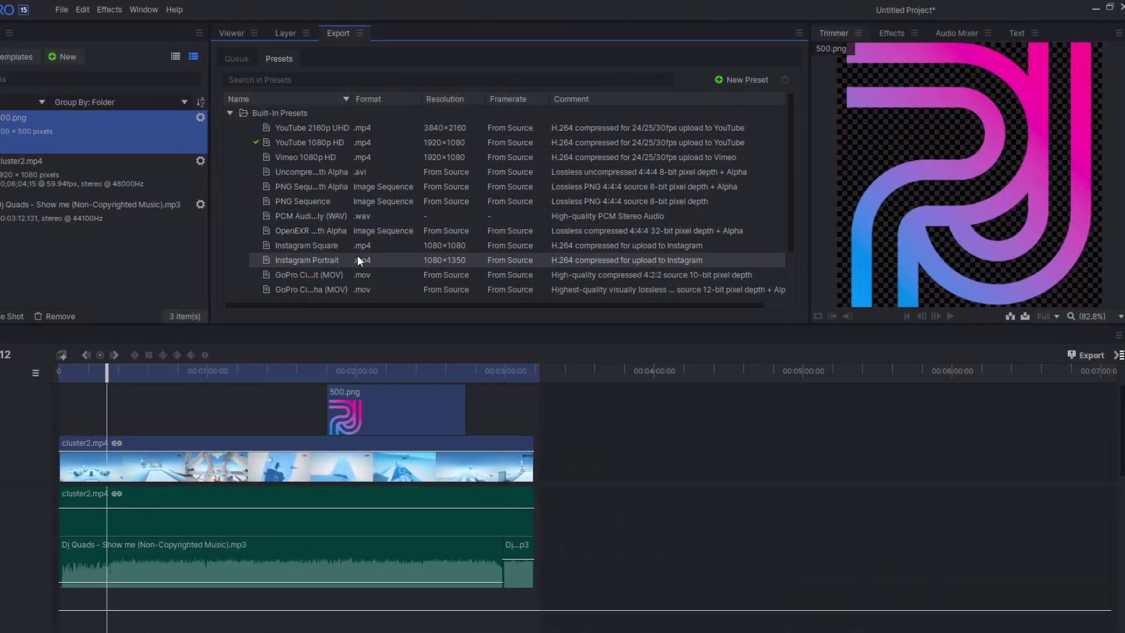
right_click(333, 143)
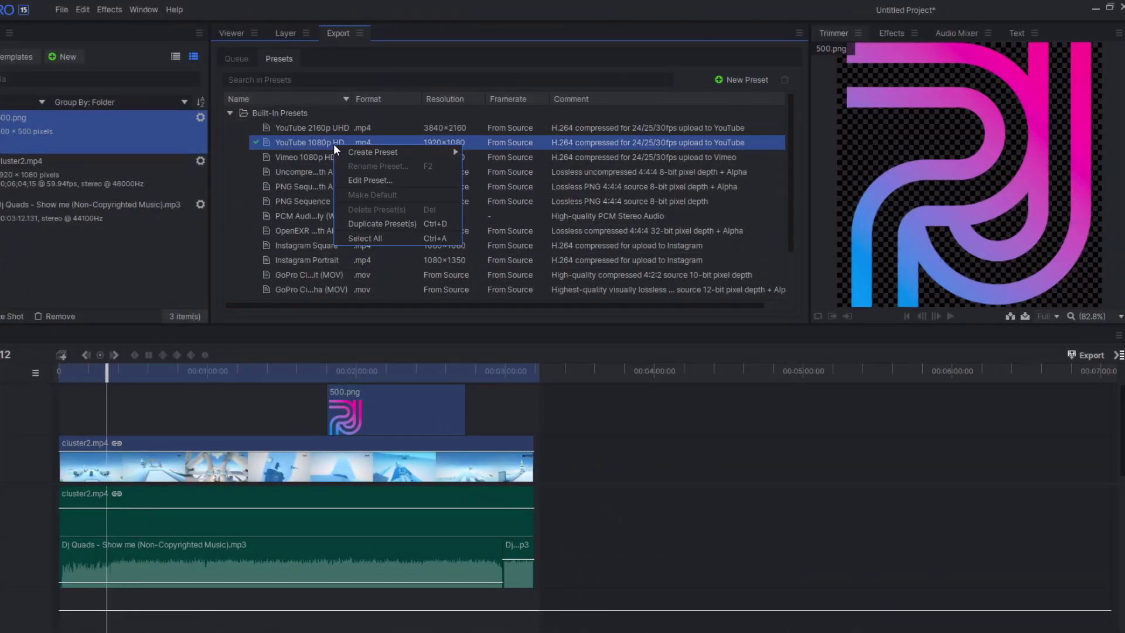
mouse_move(395, 152)
left_click(498, 152)
scroll(517, 433, "down", 1)
scroll(529, 364, "up", 1)
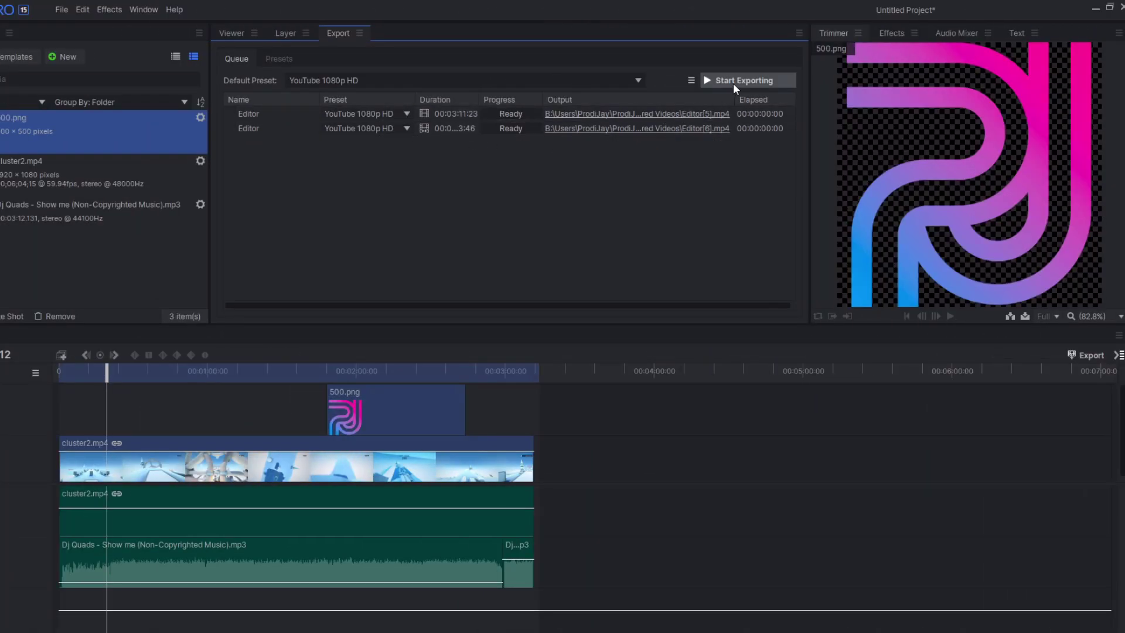
left_click(733, 83)
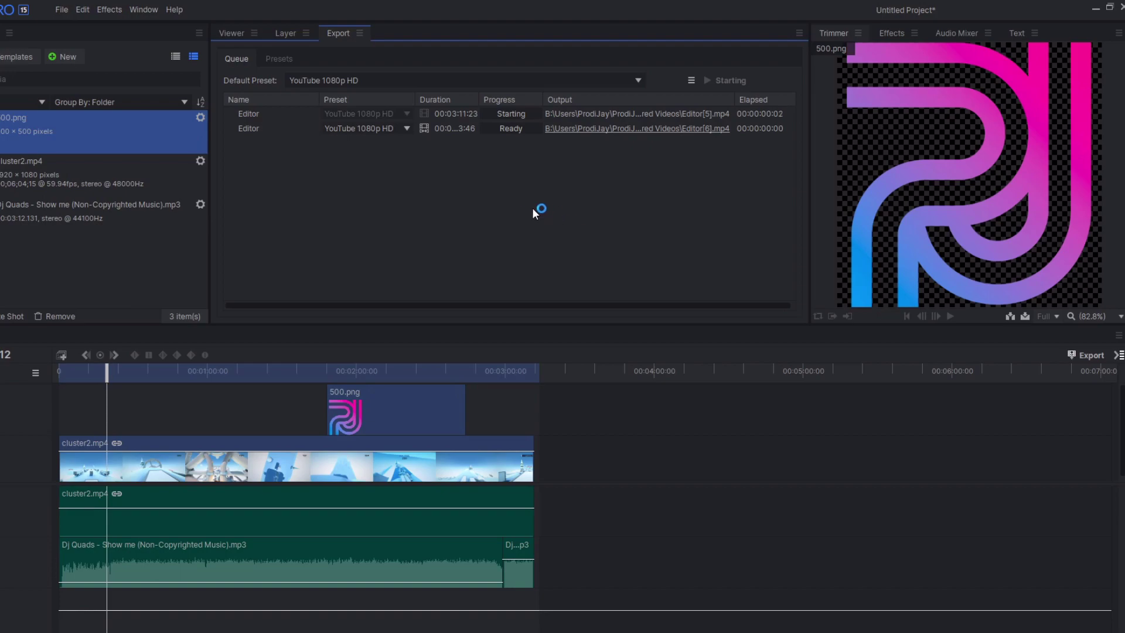
left_click(232, 33)
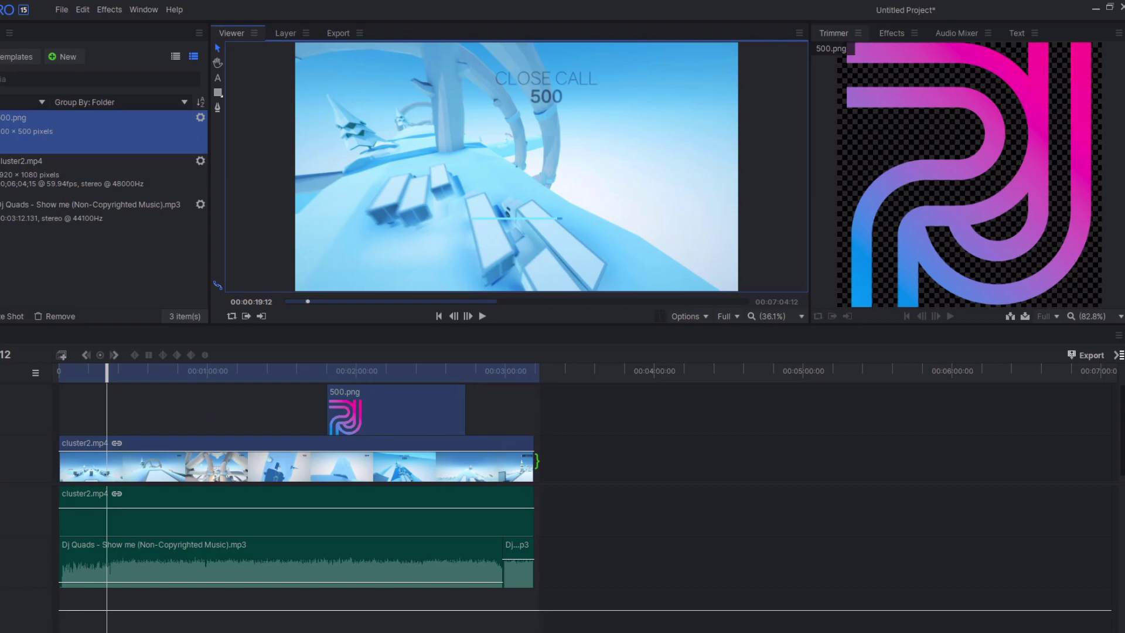
left_click_drag(533, 462, 445, 409)
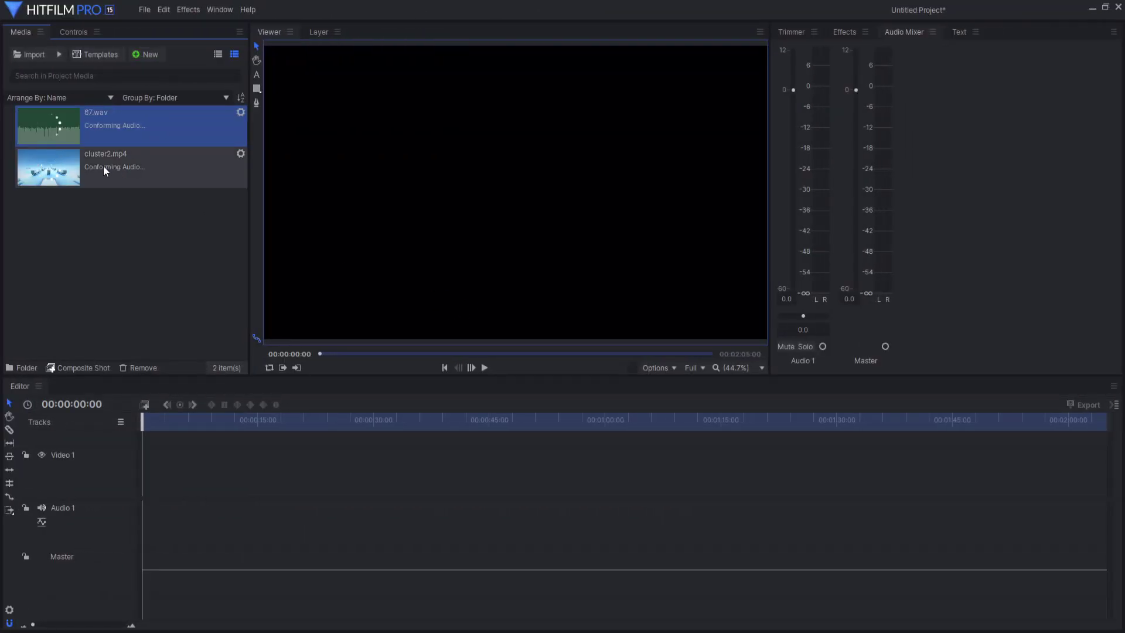
Step: Put cluster2.mp4 and 67.wav on the timeline and resize the preview and timeline areas
left_click_drag(103, 166, 688, 372)
left_click_drag(48, 126, 151, 565)
left_click_drag(970, 457, 369, 457)
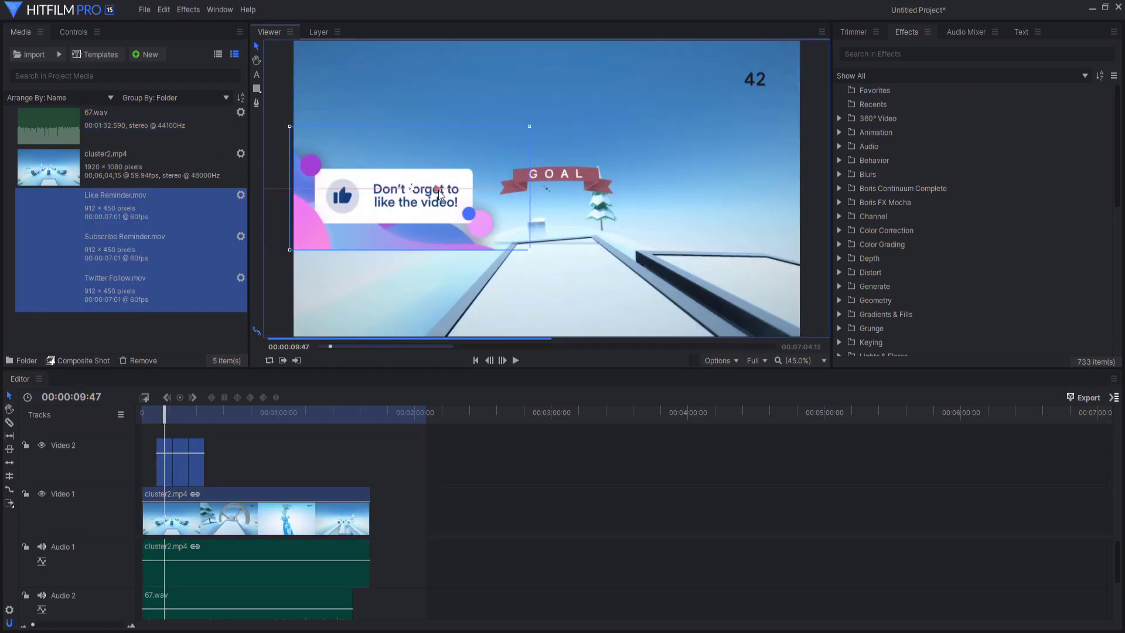
Step: Move the Like reminder to the lower left of the frame
left_click_drag(410, 193, 415, 286)
scroll(451, 267, "down", 3)
scroll(451, 268, "up", 1)
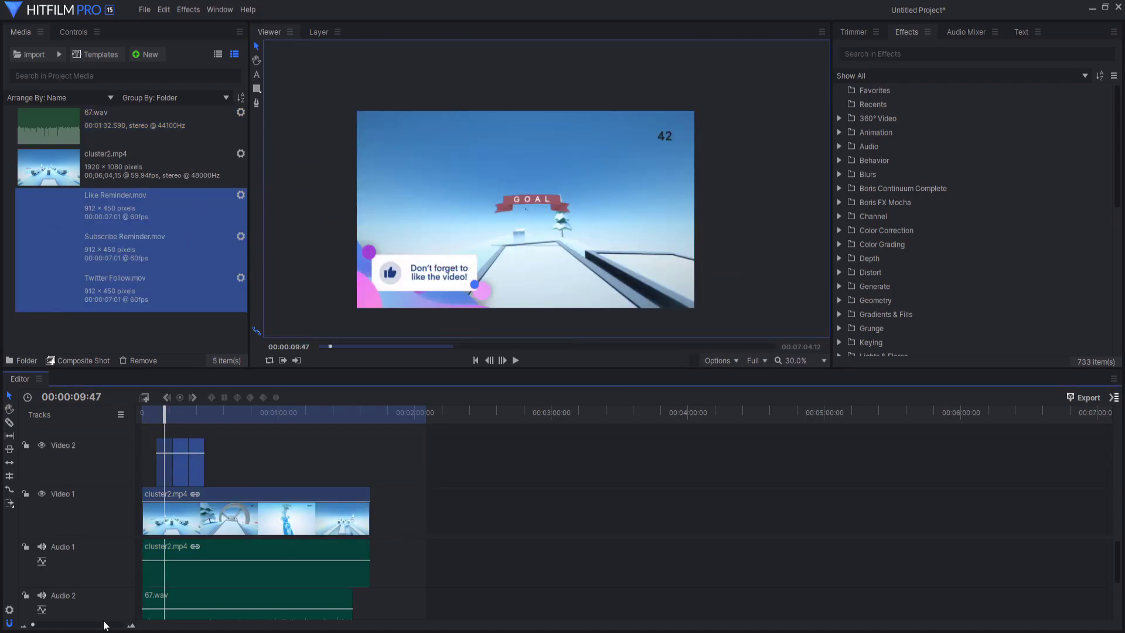
scroll(264, 468, "up", 1)
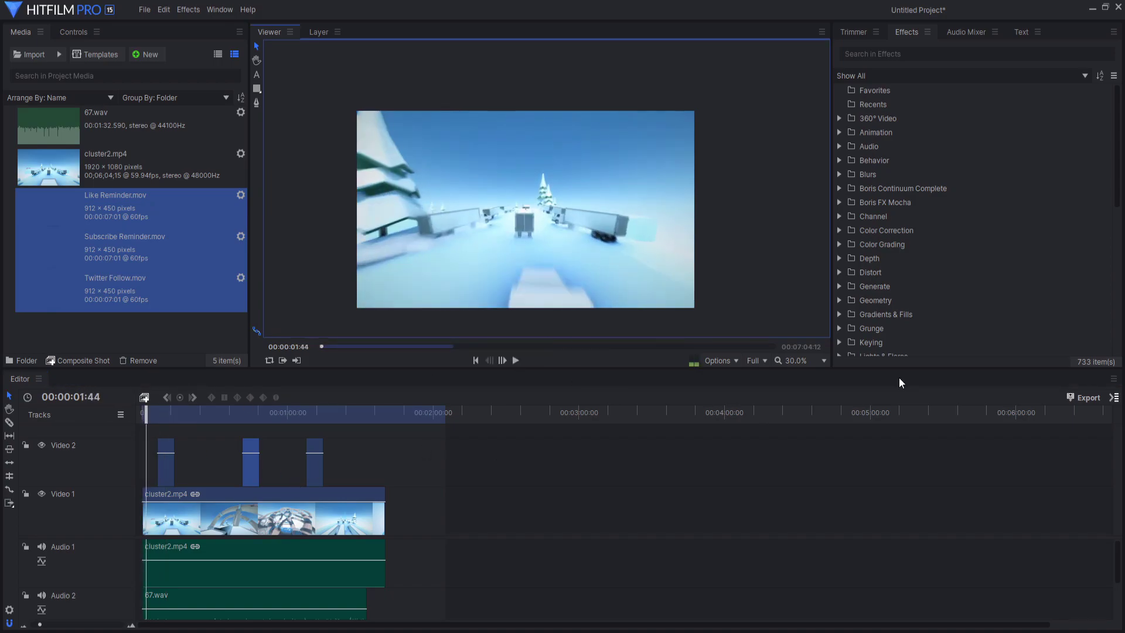
scroll(973, 235, "down", 10)
Step: Apply Fade to Color to the clip's start and trim the end of the footage and audio
left_click(839, 223)
left_click_drag(893, 251, 179, 500)
scroll(179, 499, "up", 5)
scroll(178, 499, "down", 5)
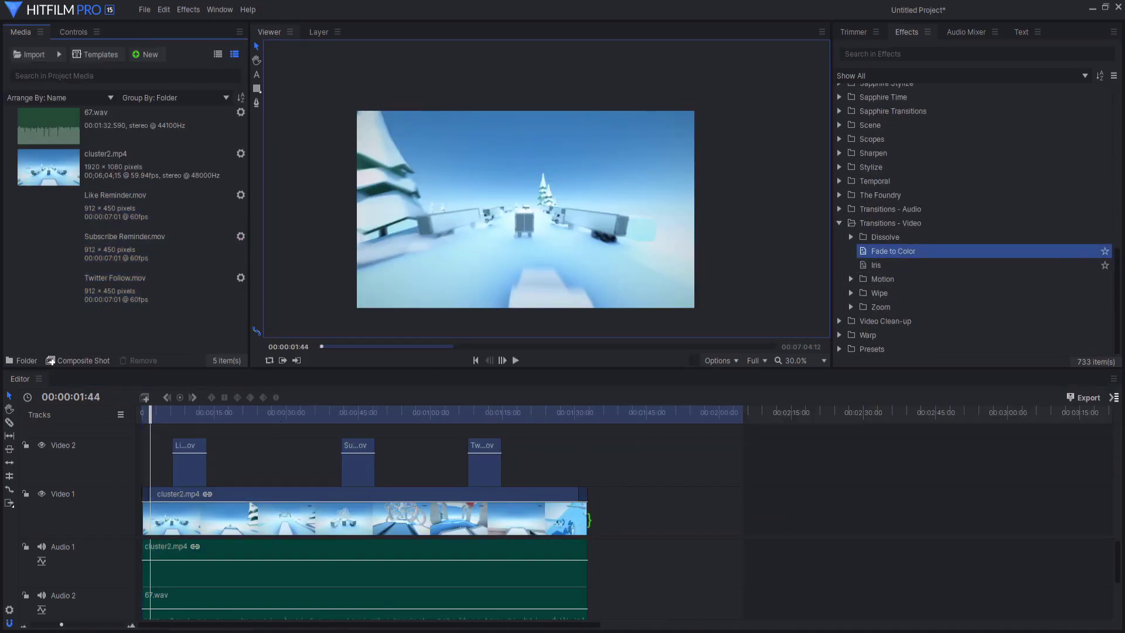
left_click_drag(588, 520, 553, 519)
scroll(972, 217, "up", 10)
Step: Search the effects for brightness and lower the Vibrance intensity to 0.44
left_click(976, 54)
type("brightbright")
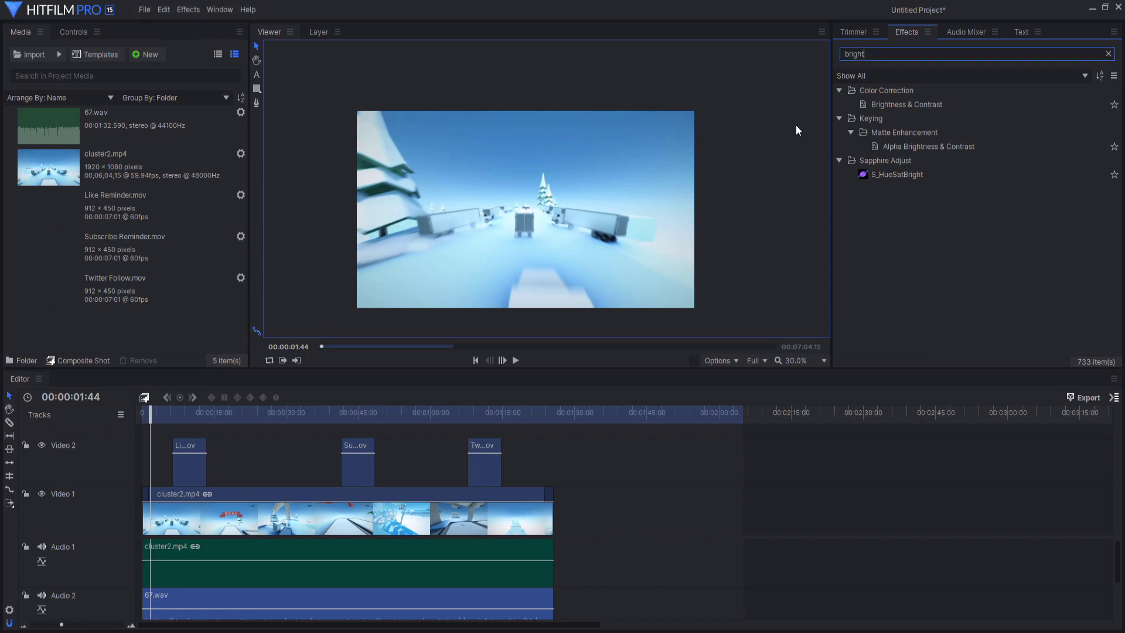
scroll(1101, 205, "down", 10)
scroll(1101, 234, "up", 10)
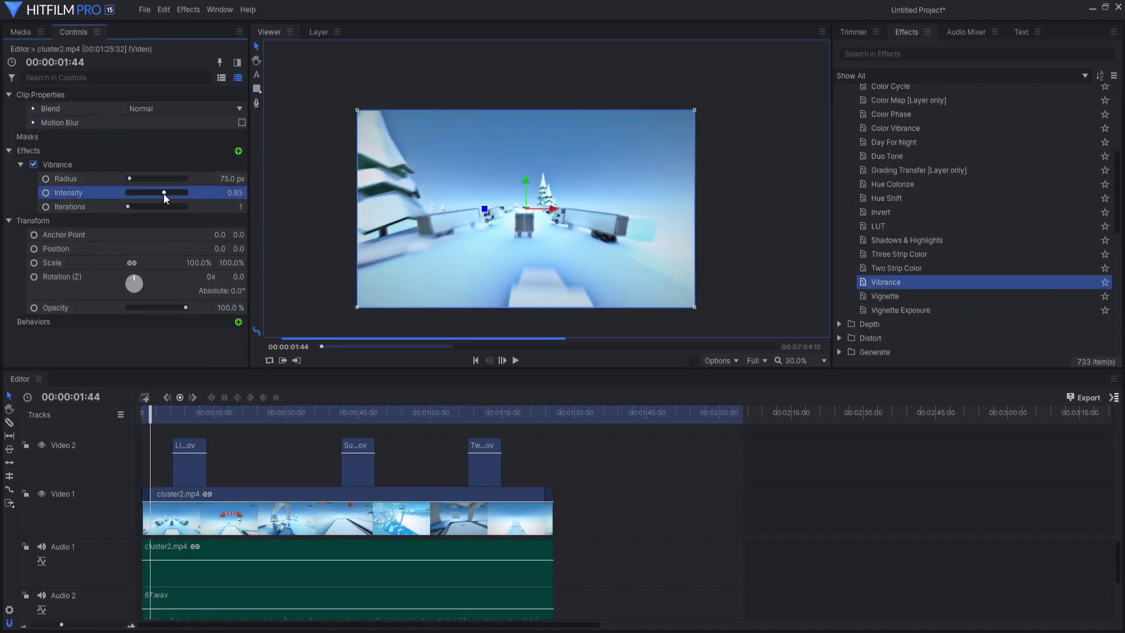
left_click_drag(164, 194, 159, 185)
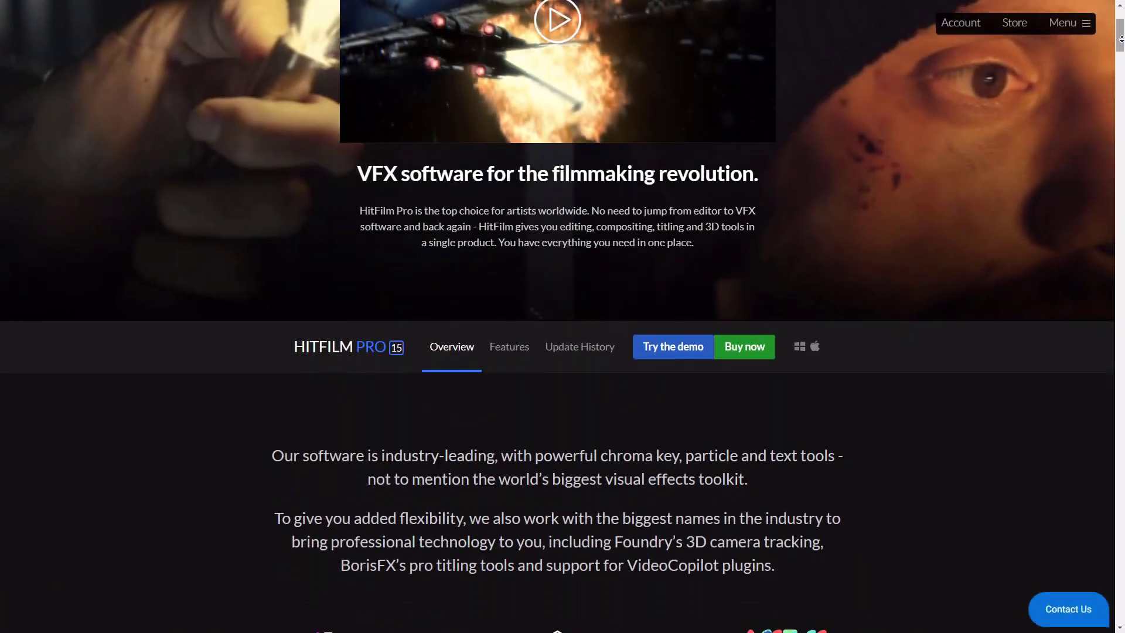
Step: Scroll the HitFilm Pro overview from the Editing section down to the Color grading list and Cine style showcase
scroll(563, 316, "down", 8)
scroll(563, 316, "down", 10)
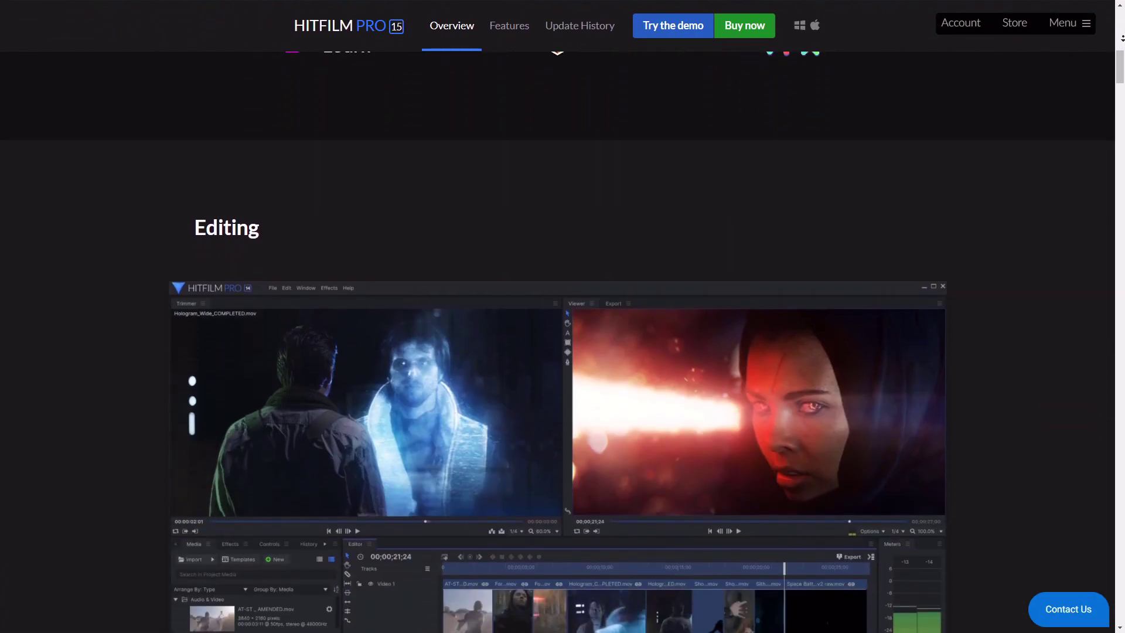
scroll(562, 316, "down", 12)
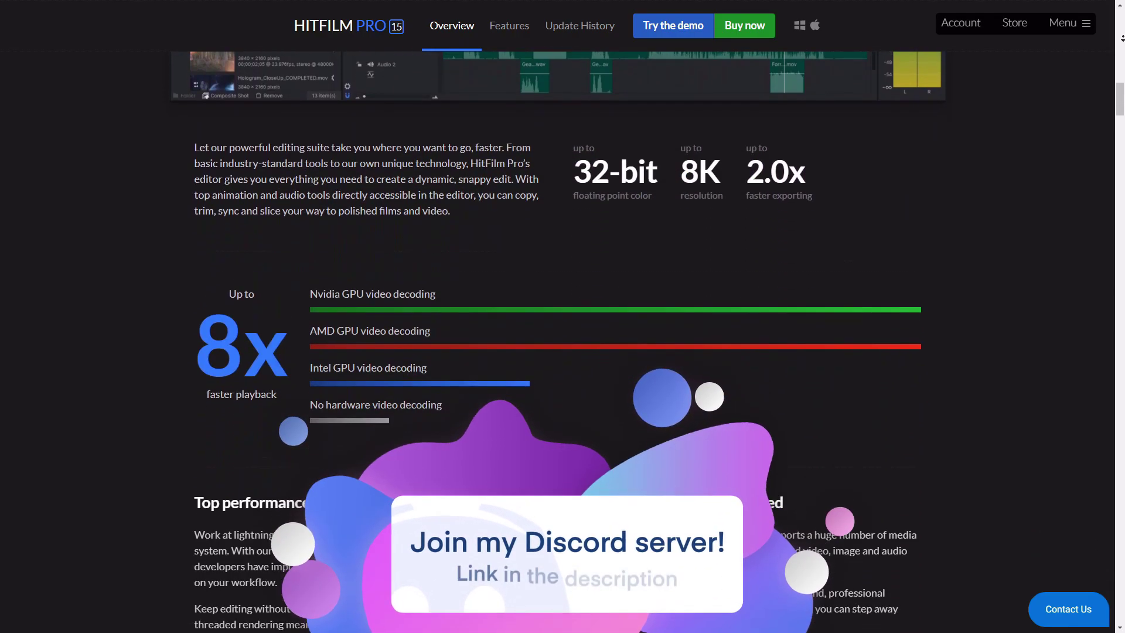
scroll(563, 317, "down", 10)
scroll(563, 317, "down", 10)
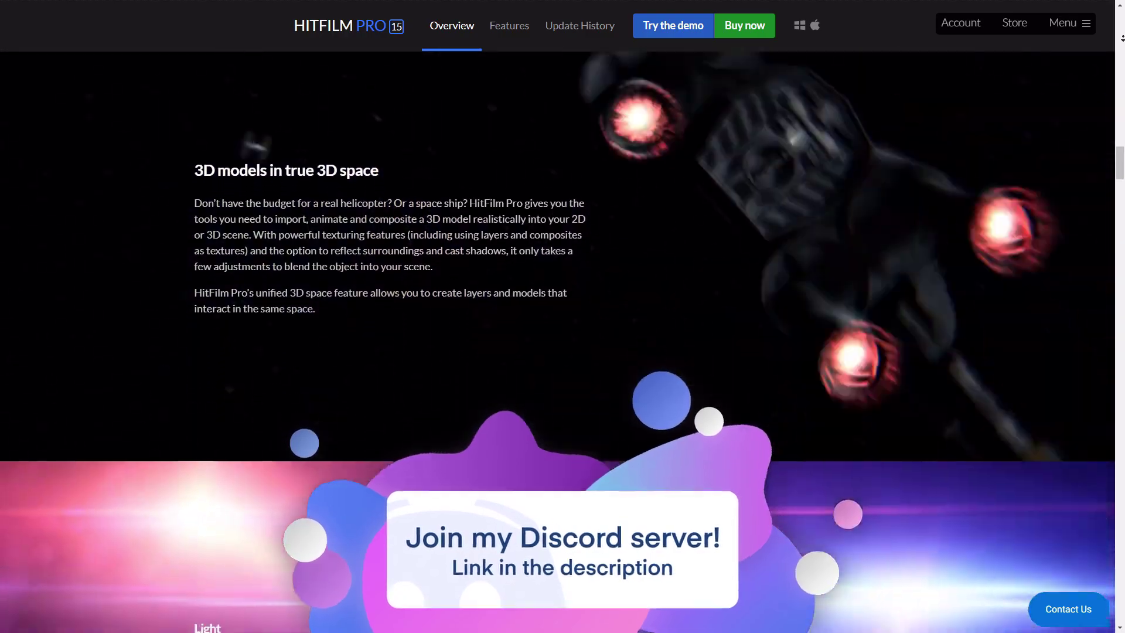
scroll(562, 316, "down", 10)
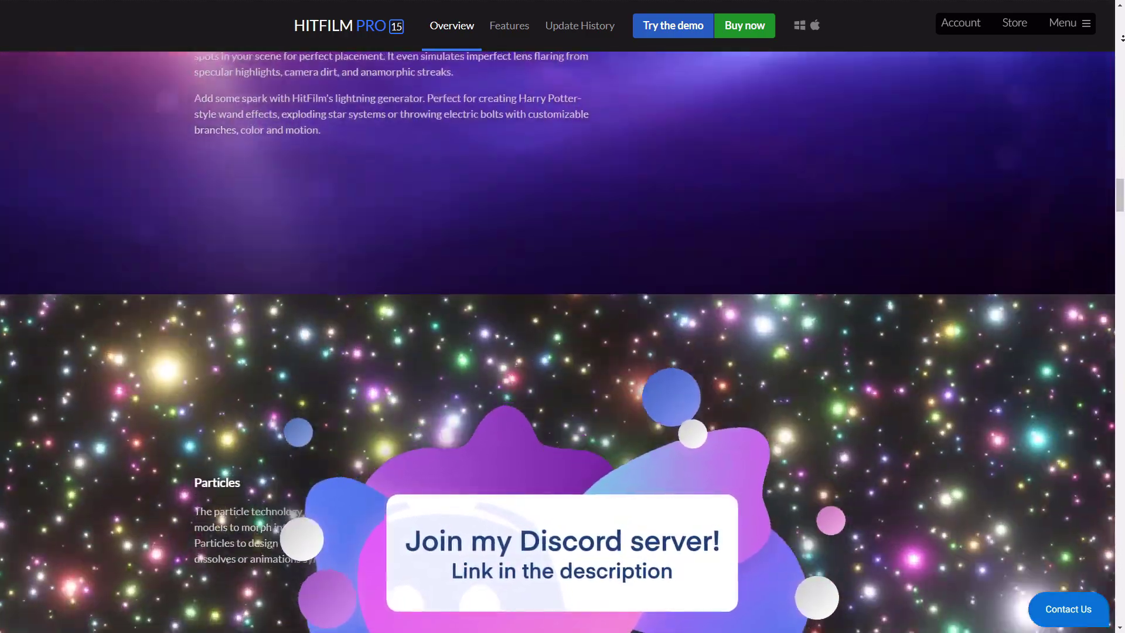
scroll(563, 316, "down", 10)
scroll(562, 317, "down", 10)
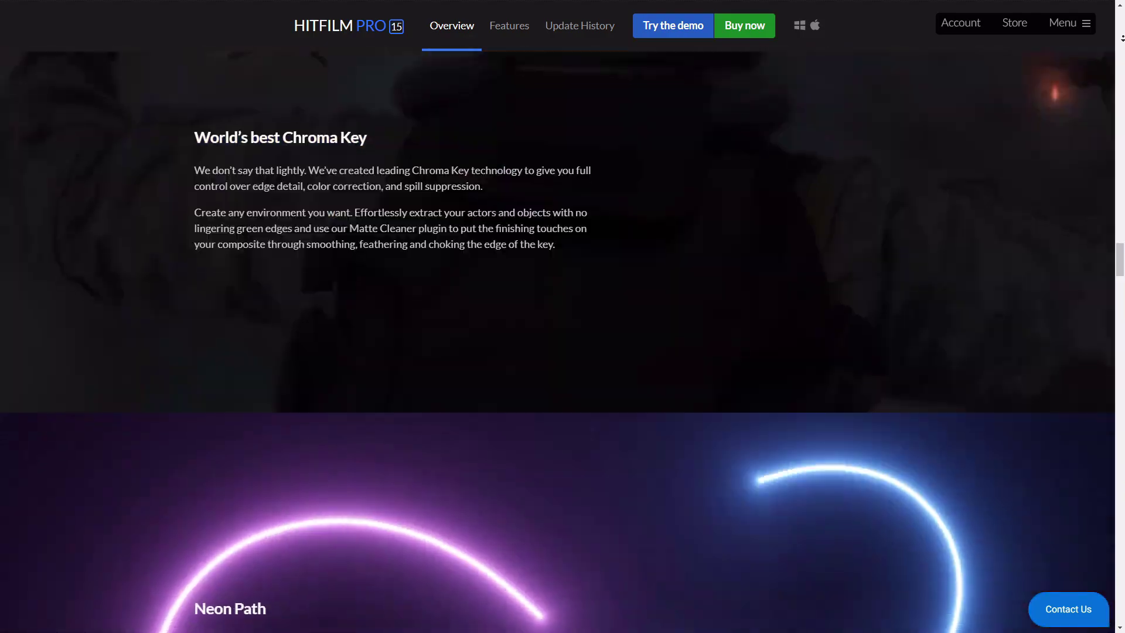
scroll(563, 317, "down", 10)
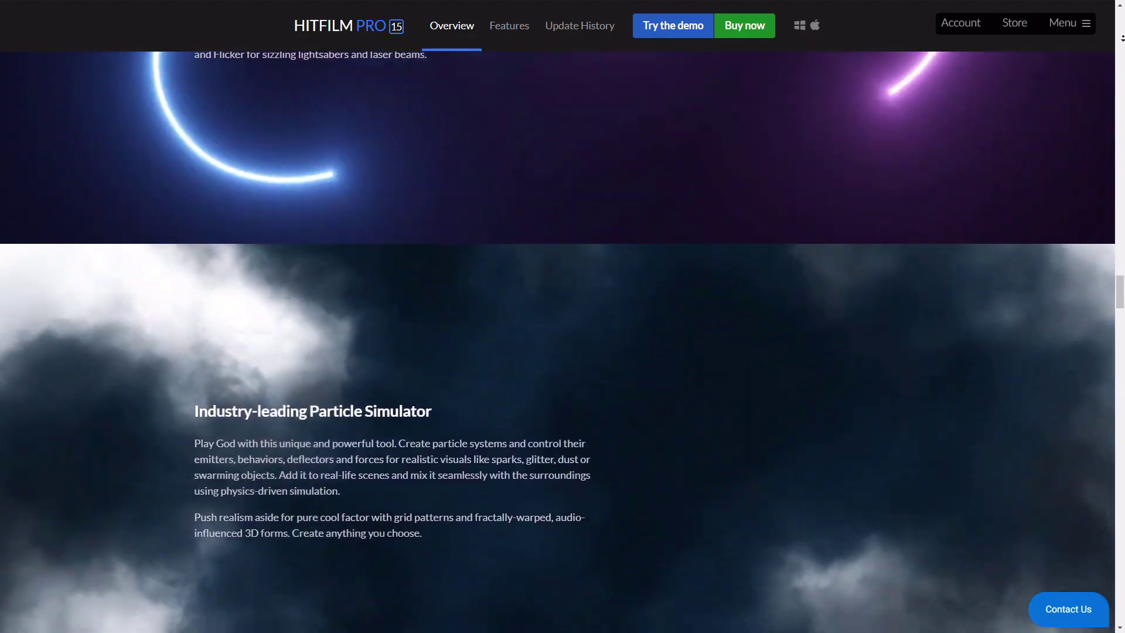
scroll(563, 316, "down", 3)
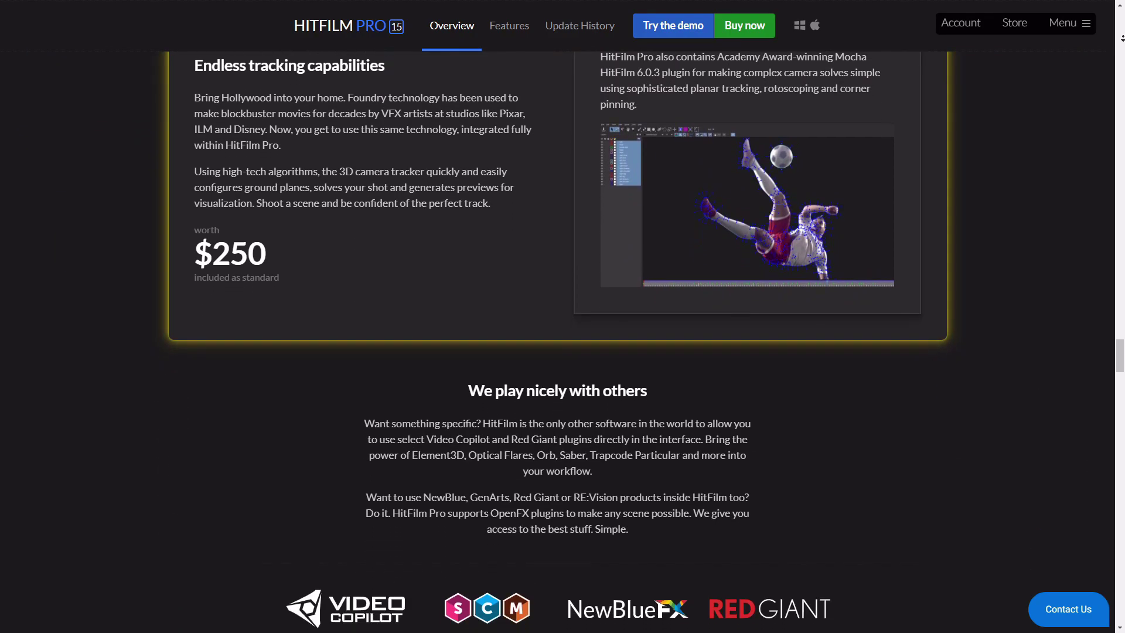
scroll(563, 317, "down", 10)
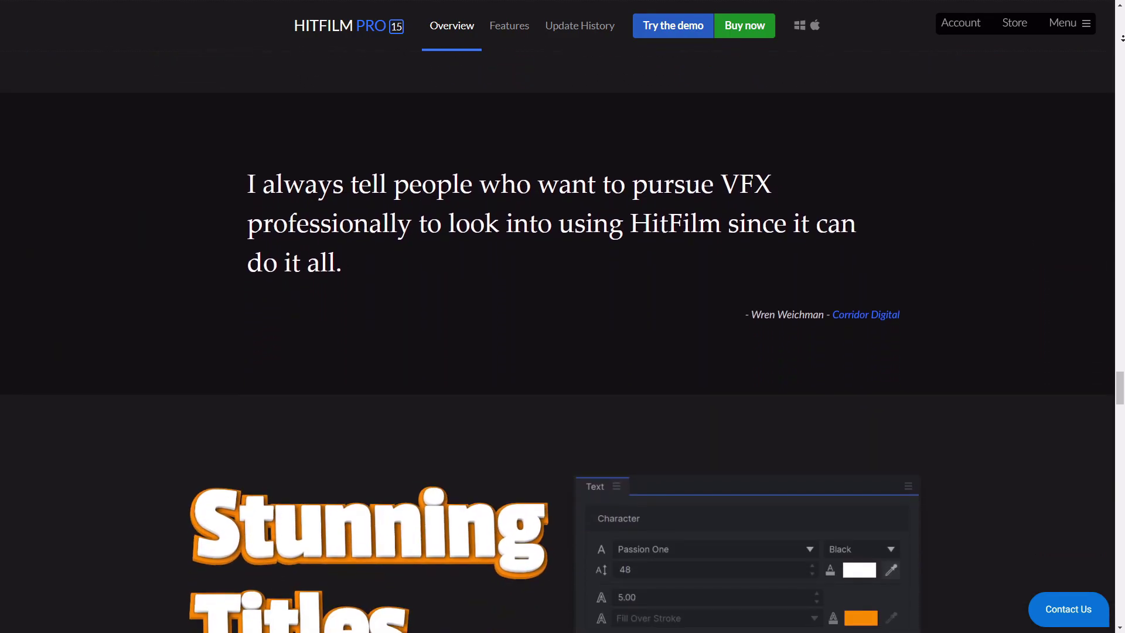
scroll(562, 317, "down", 3)
scroll(562, 317, "down", 12)
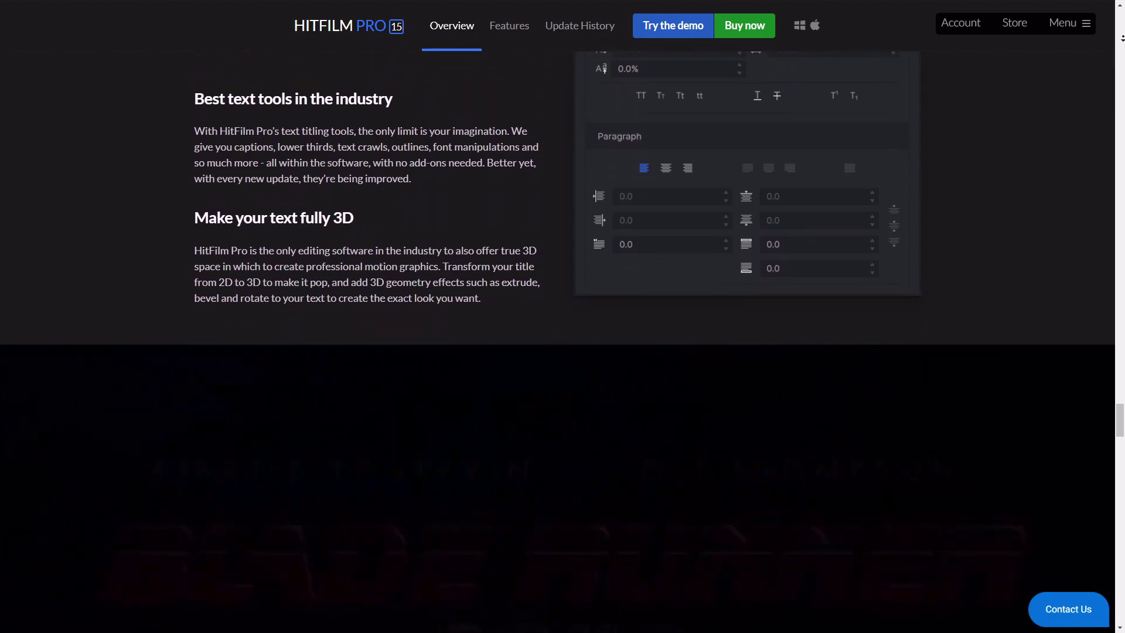
scroll(563, 316, "down", 6)
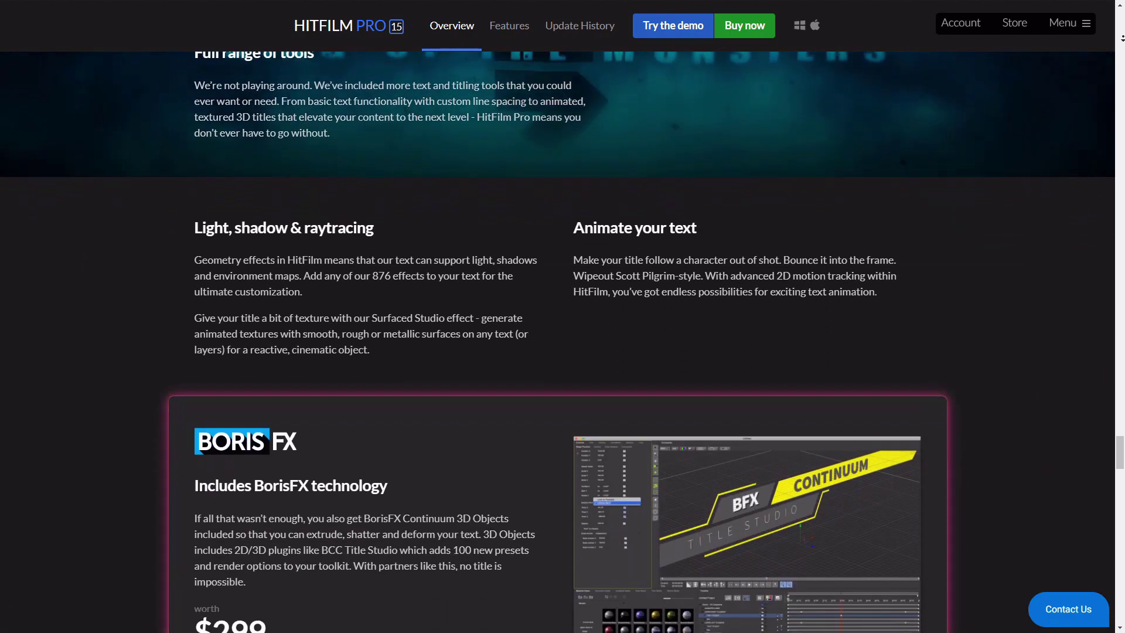
scroll(562, 316, "down", 13)
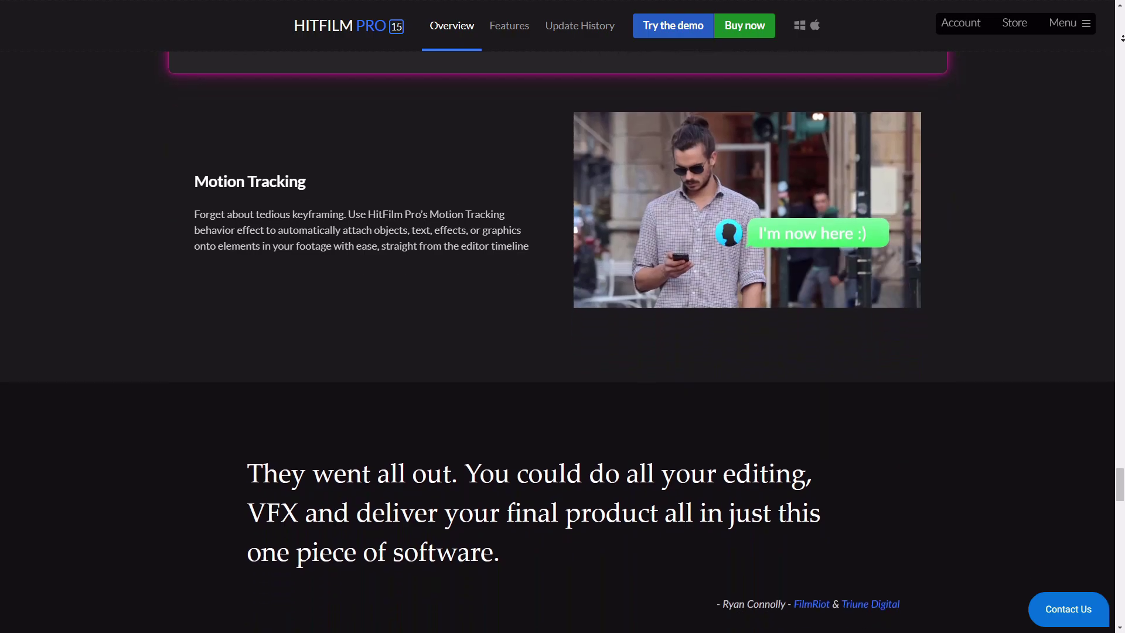
scroll(563, 317, "down", 12)
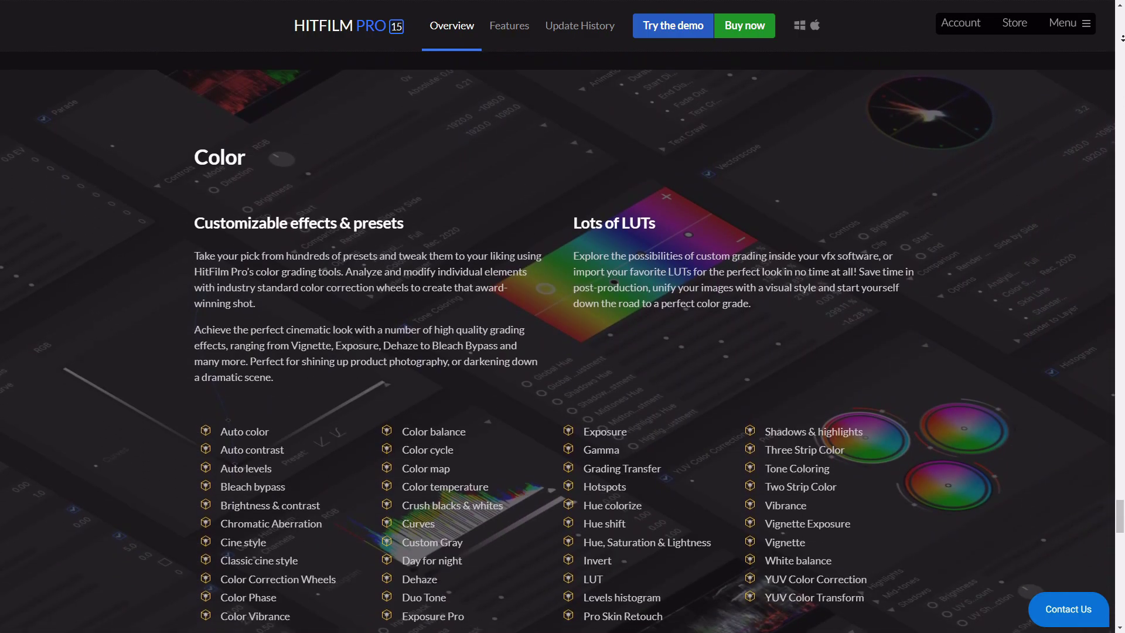
scroll(562, 316, "down", 12)
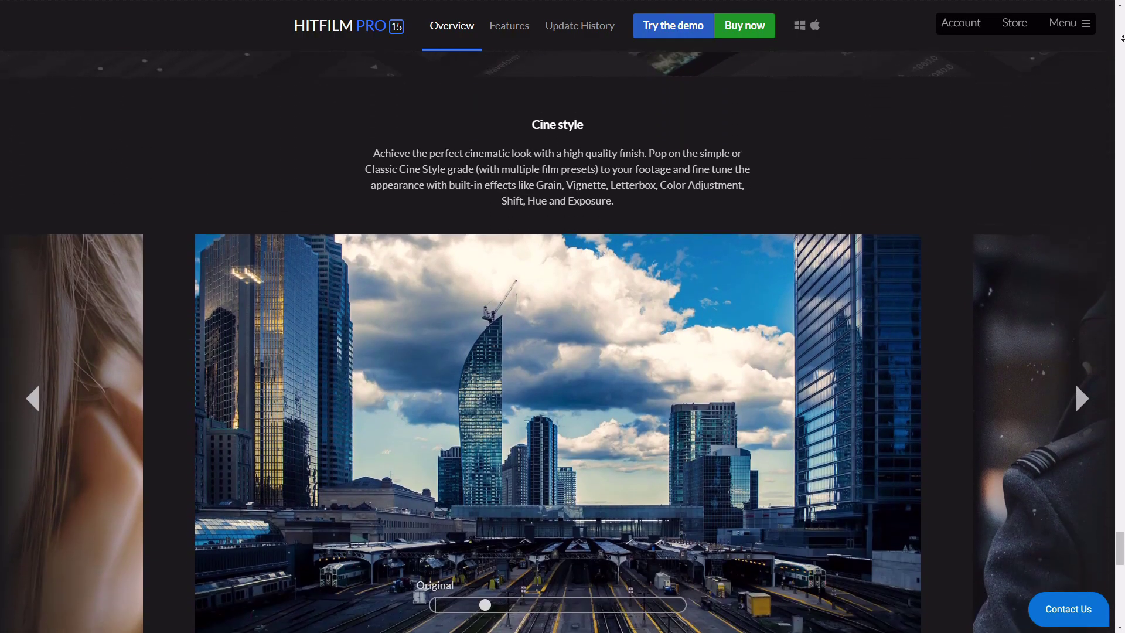